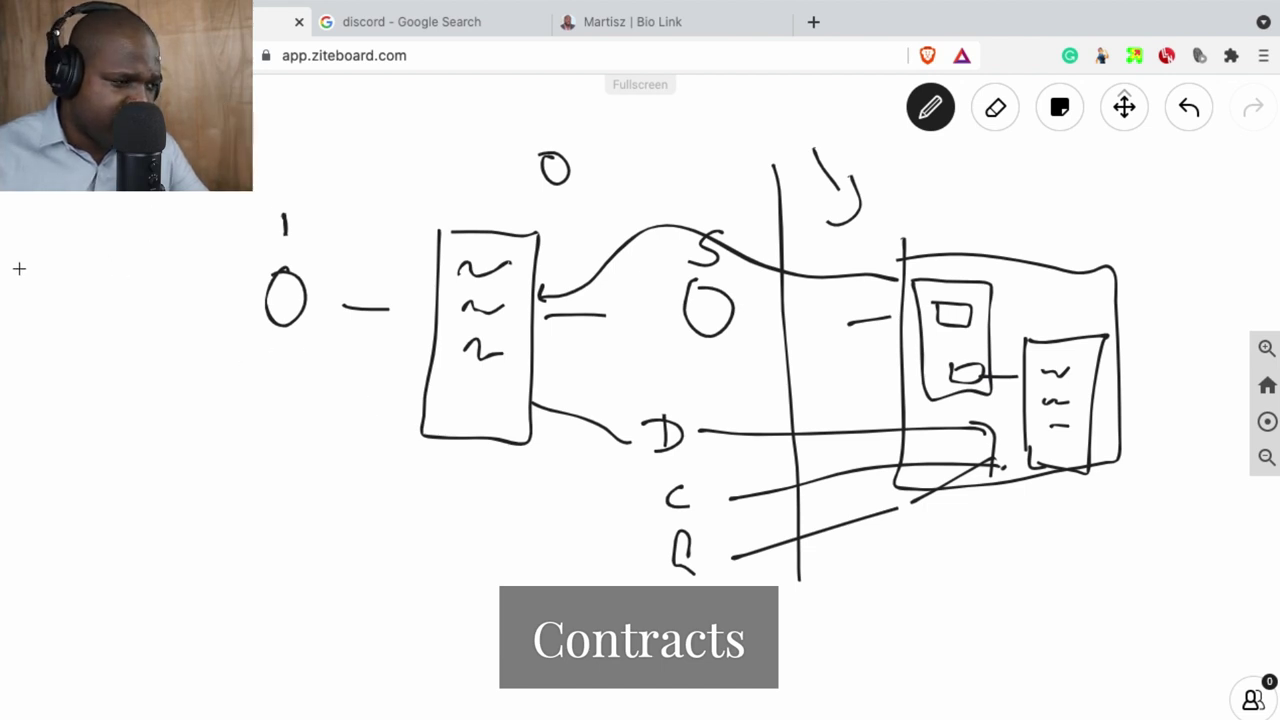
Draw a freehand curve from the left edge, sweeping down under the diagram to the right edge
mouse_move(16, 264)
left_mouse_down()
mouse_move(30, 259)
mouse_move(318, 424)
left_mouse_up()
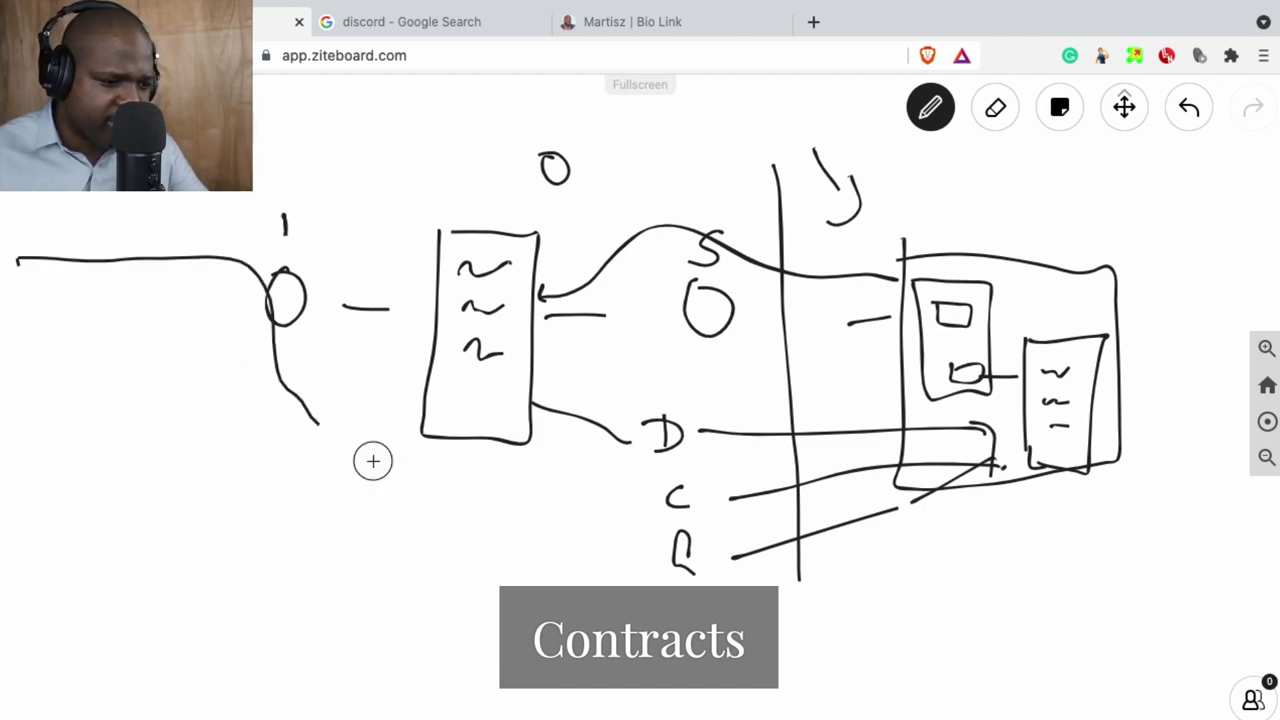
left_click_drag(373, 461, 1272, 575)
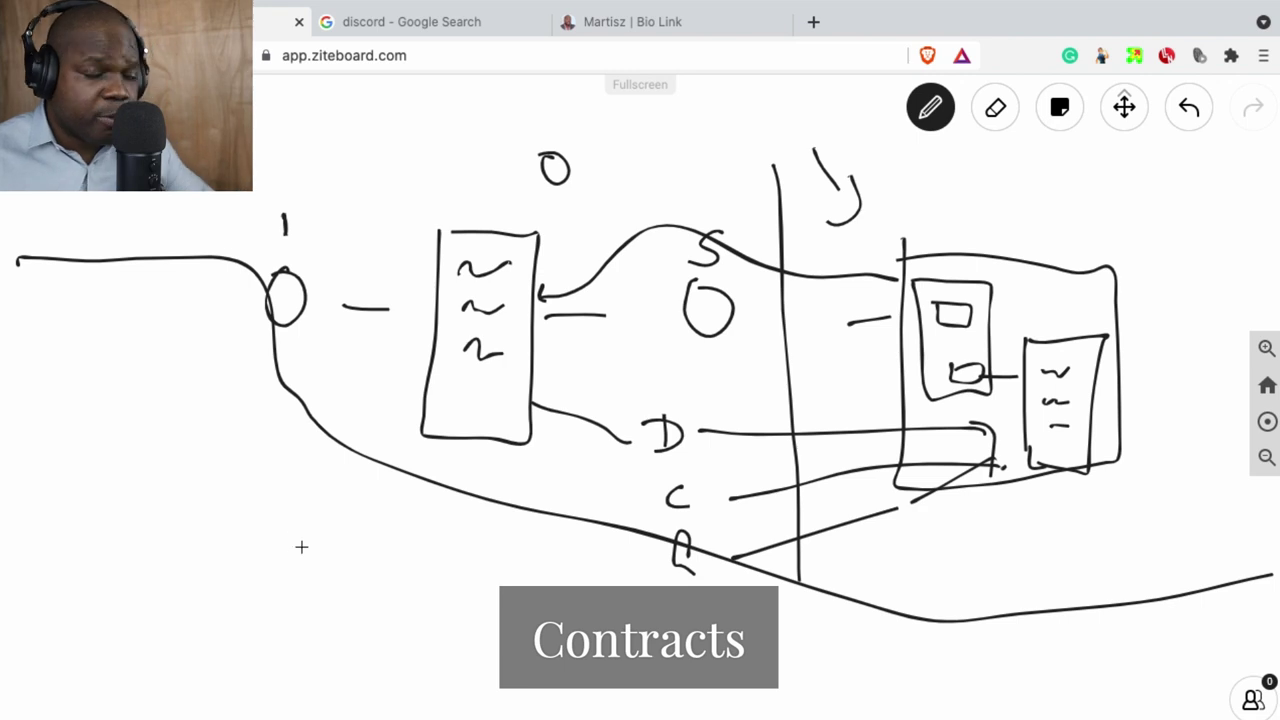
Sketch a small box, short connector marks, a 3 mark and a B-shaped box below the curve
mouse_move(203, 539)
left_mouse_down()
mouse_move(234, 537)
mouse_move(158, 572)
left_mouse_up()
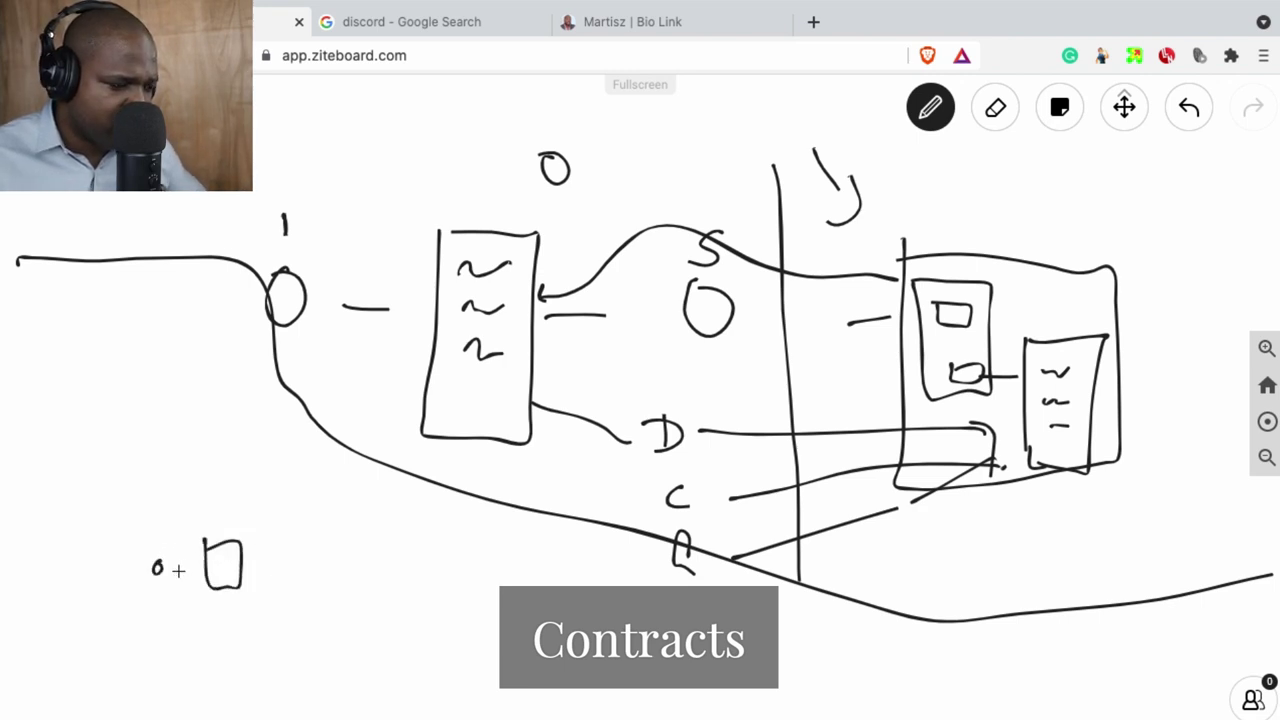
left_click_drag(242, 575, 262, 576)
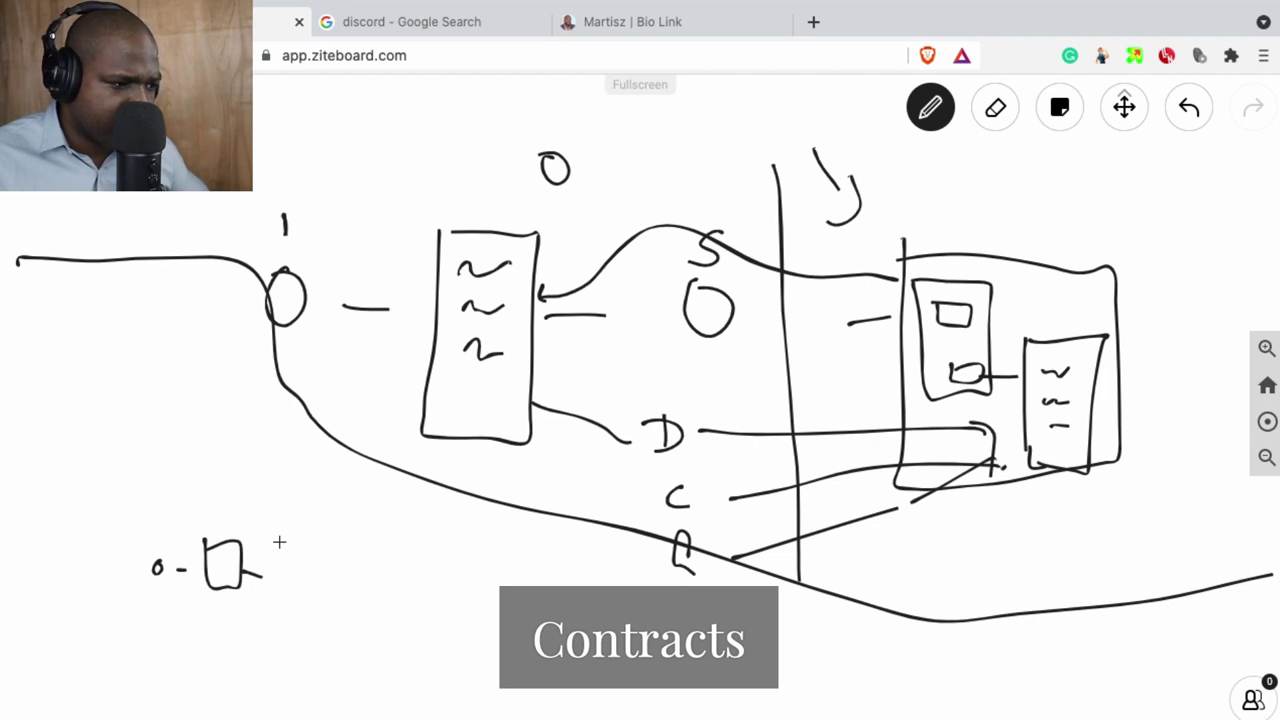
mouse_move(266, 542)
left_mouse_down()
mouse_move(268, 562)
mouse_move(298, 565)
mouse_move(311, 590)
left_mouse_up()
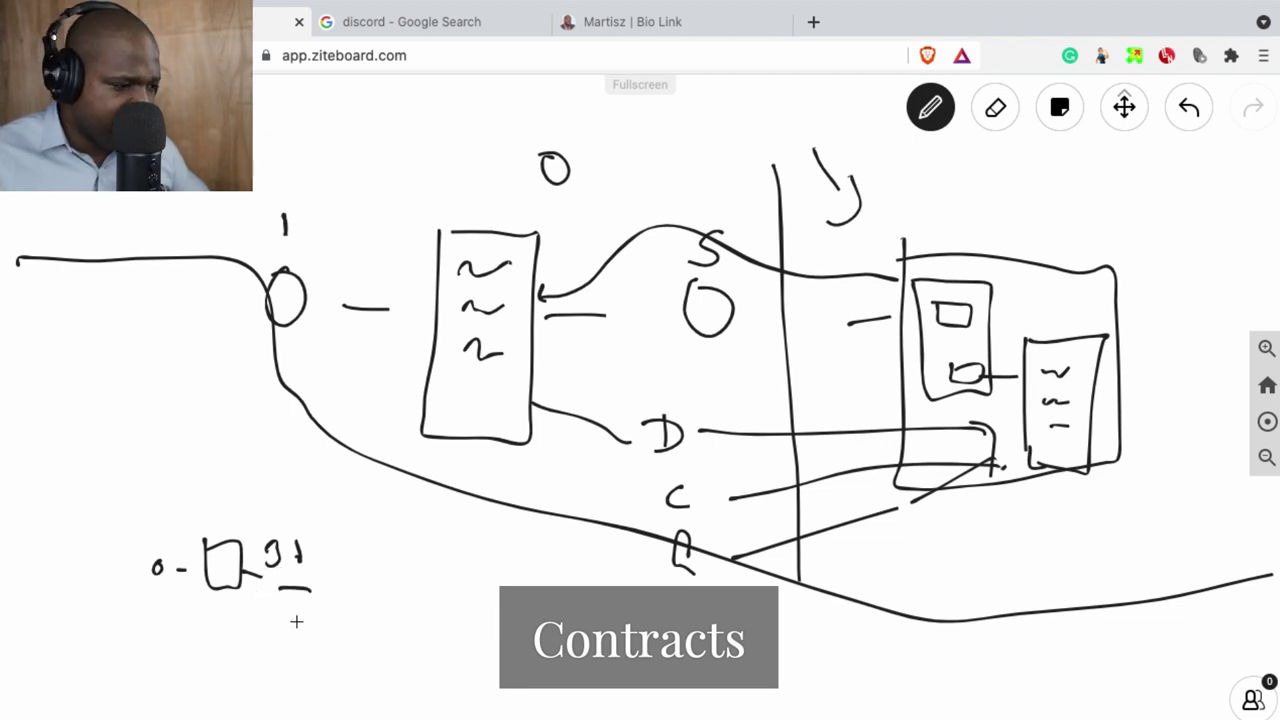
left_click_drag(297, 613, 296, 630)
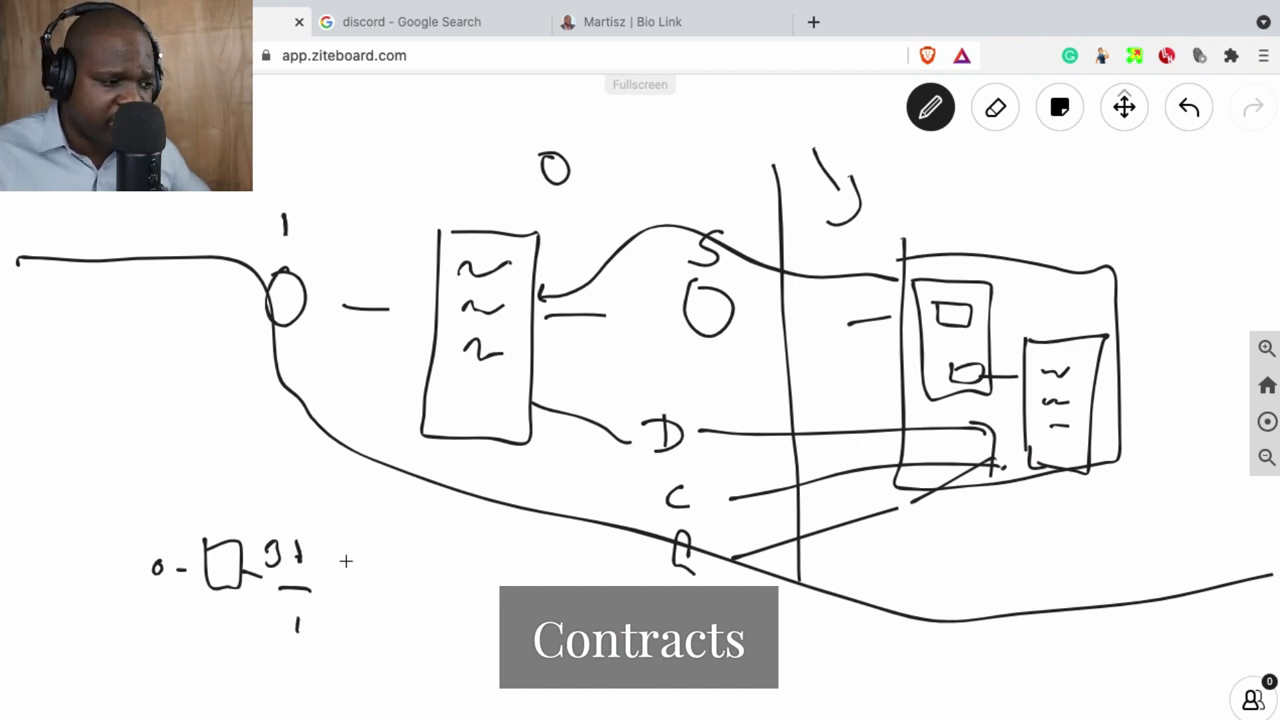
left_click_drag(338, 550, 395, 578)
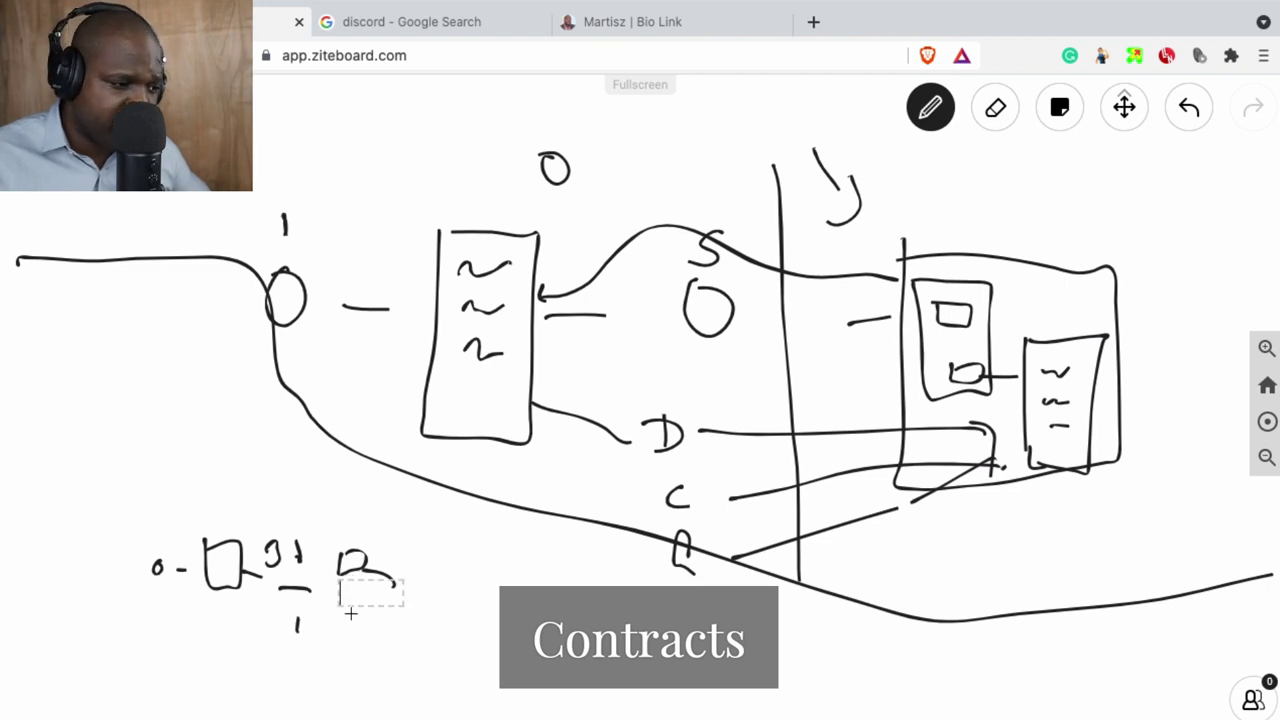
Outline the B sketch with a rectangle and draw a tall rectangle to its right
mouse_move(331, 545)
left_mouse_down()
mouse_move(331, 605)
mouse_move(374, 614)
mouse_move(372, 578)
mouse_move(412, 595)
left_mouse_up()
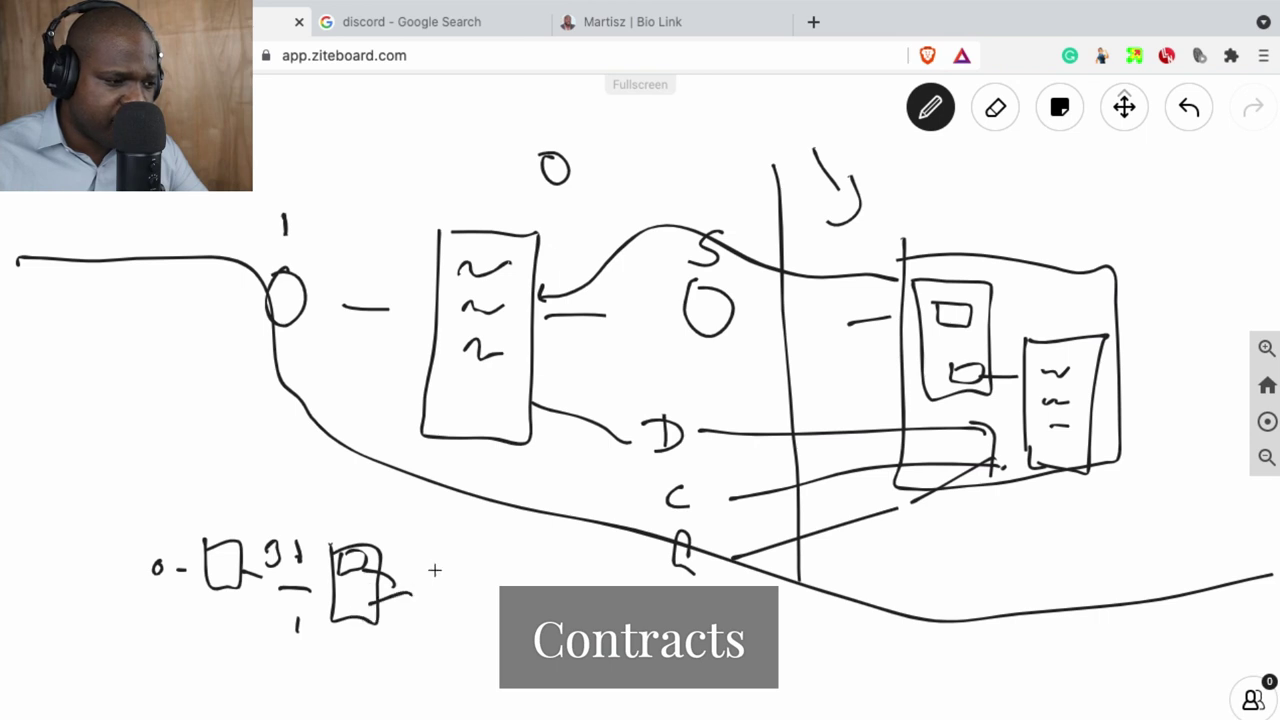
left_click_drag(432, 545, 432, 635)
left_click_drag(432, 548, 497, 636)
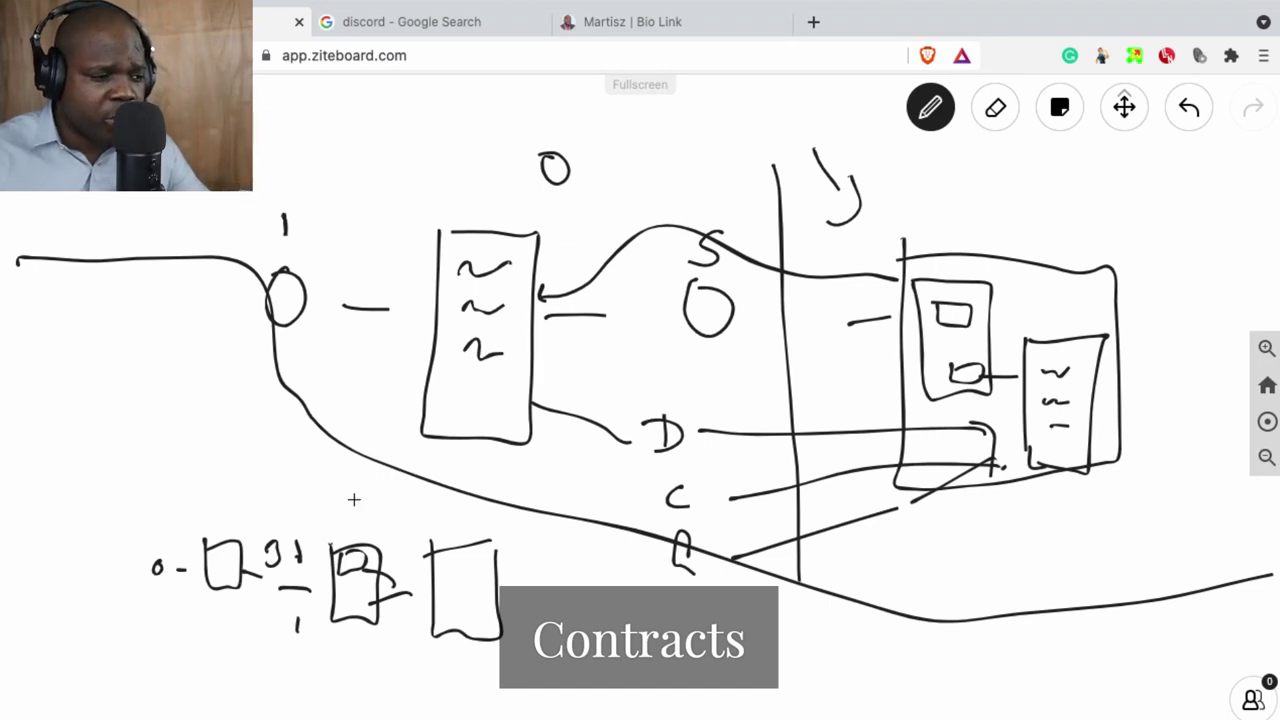
Draw a long diagonal line from the tall bottom box up to the D label
mouse_move(572, 562)
left_mouse_down()
mouse_move(541, 576)
mouse_move(790, 392)
mouse_move(816, 427)
left_mouse_up()
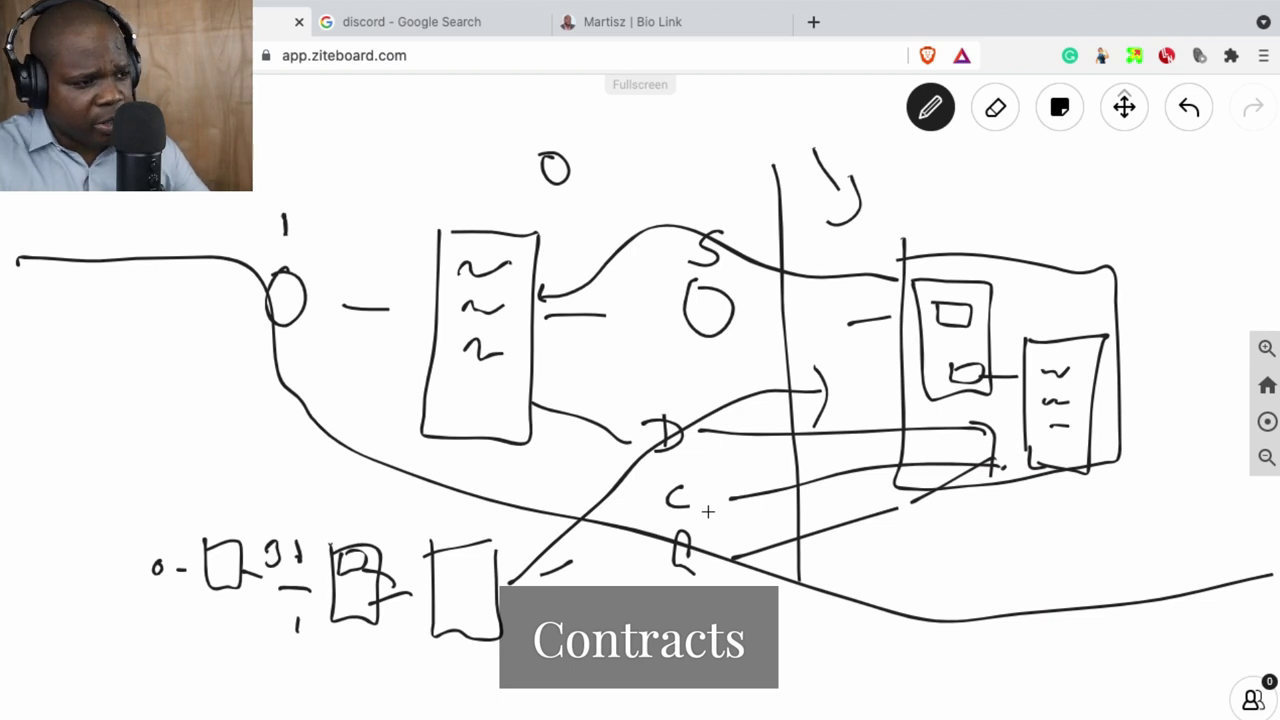
mouse_move(660, 22)
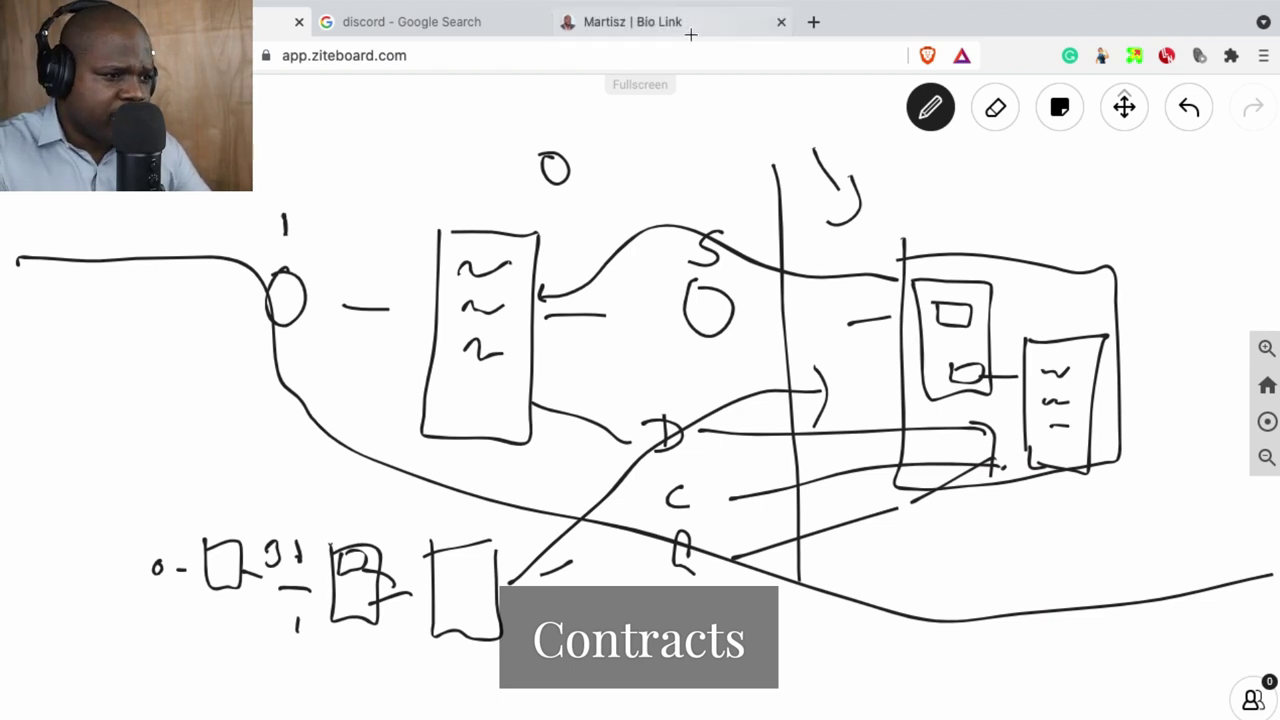
Switch to the Martisz | Bio Link tab showing the Legal Services and Law Center links
left_click(688, 36)
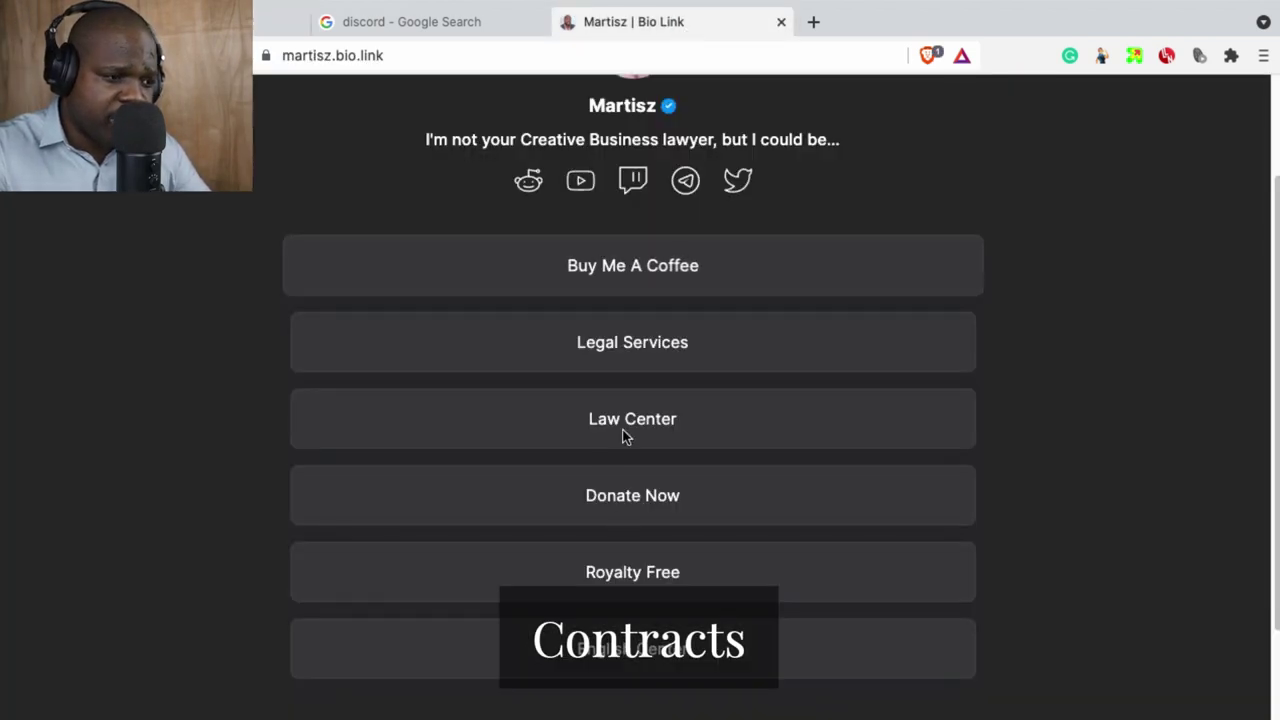